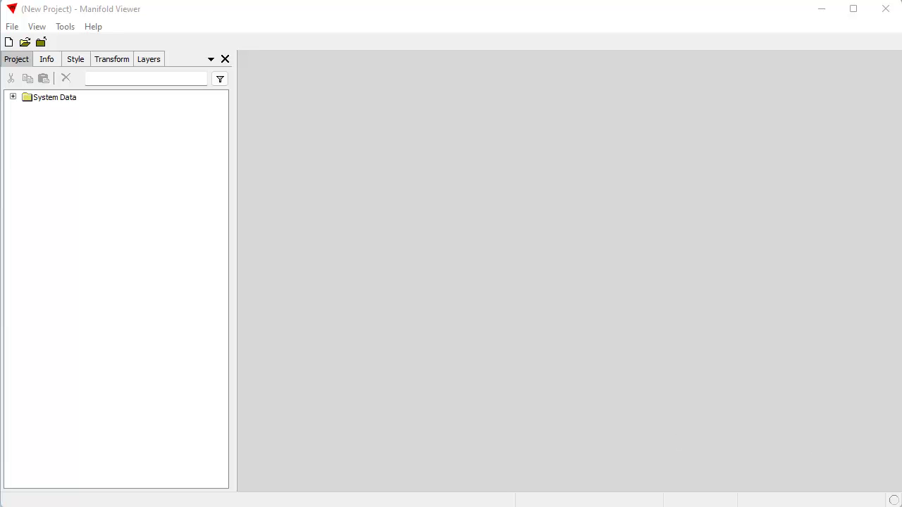
- Import srtm_13_04.tif from the srtm_13_04 folder into the project and move the folder window out of the way
drag(901, 204, 766, 137)
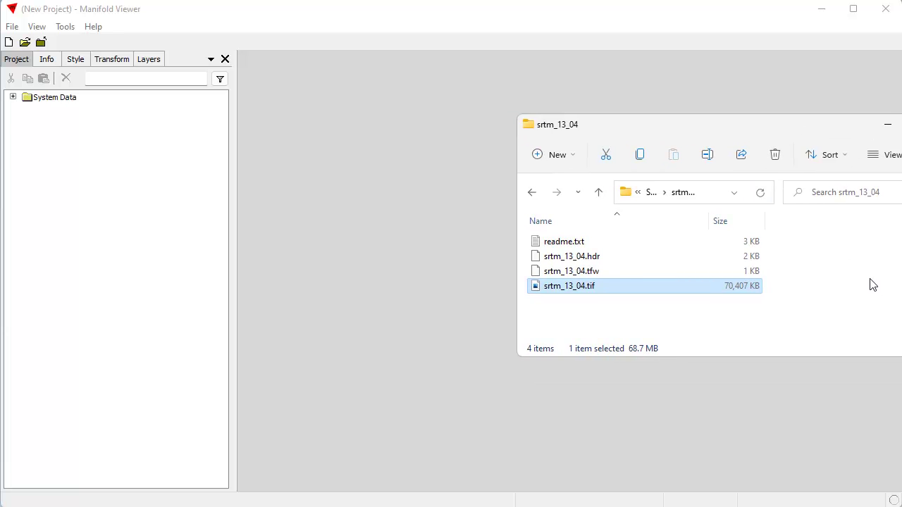
drag(628, 129, 448, 124)
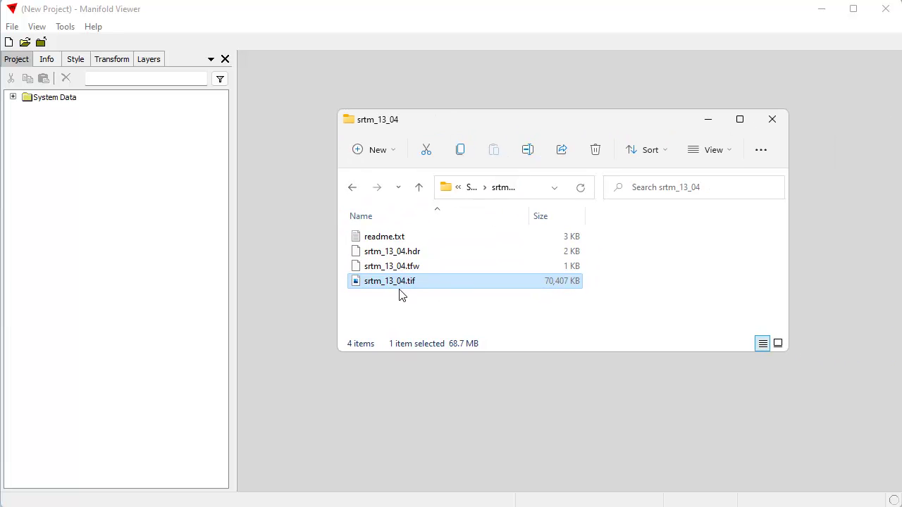
drag(432, 281, 141, 196)
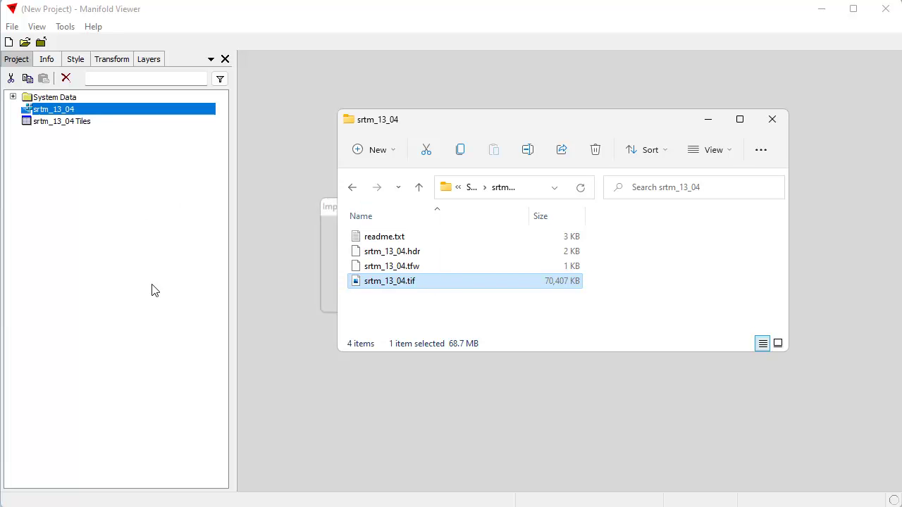
drag(634, 113, 530, 80)
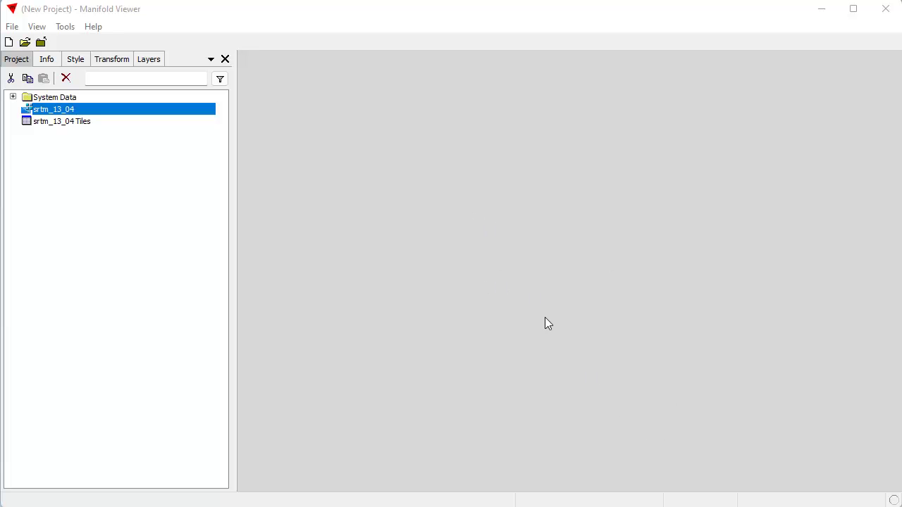
- Create a new map from the srtm_13_04 image with the Bing Maps Street Map base layer and open it
click(88, 114)
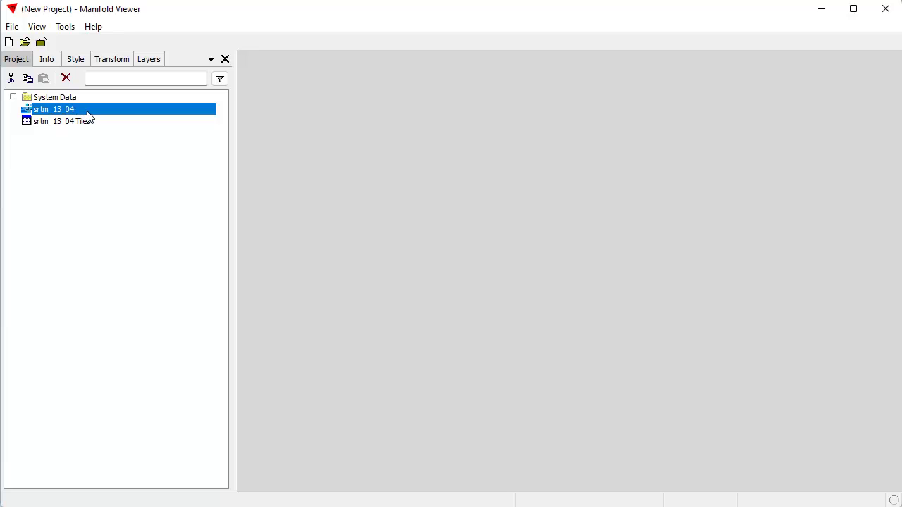
right_click(89, 116)
mouse_move(155, 222)
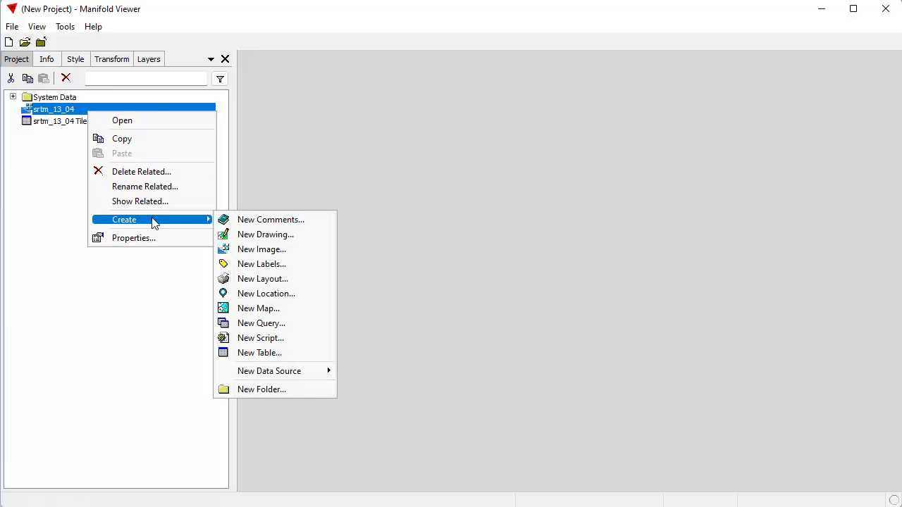
click(277, 310)
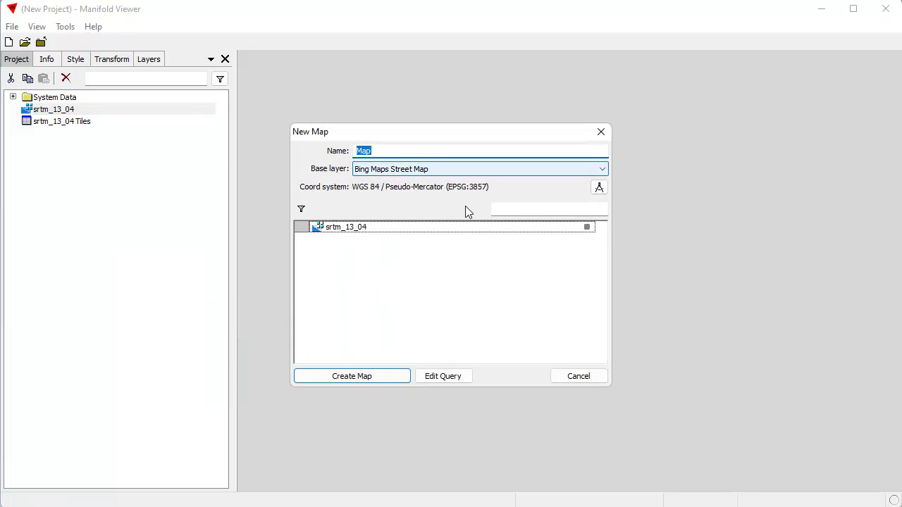
click(372, 376)
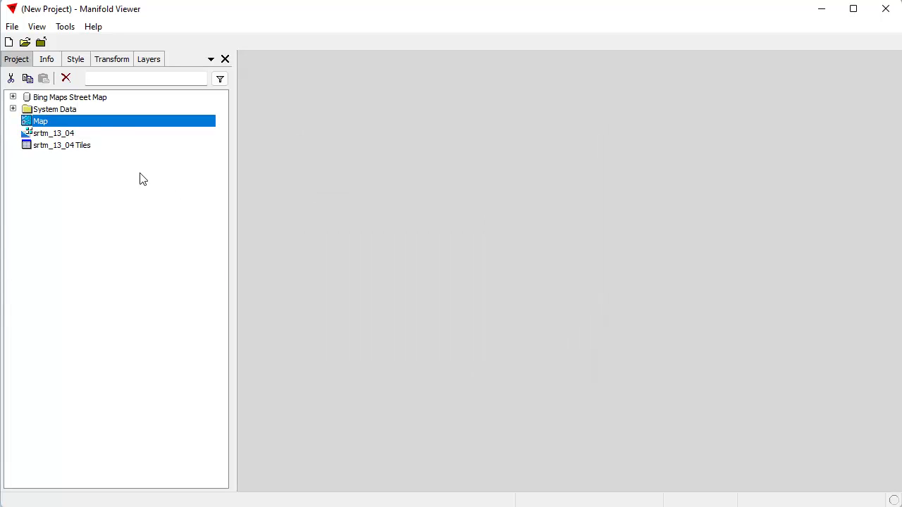
double_click(114, 126)
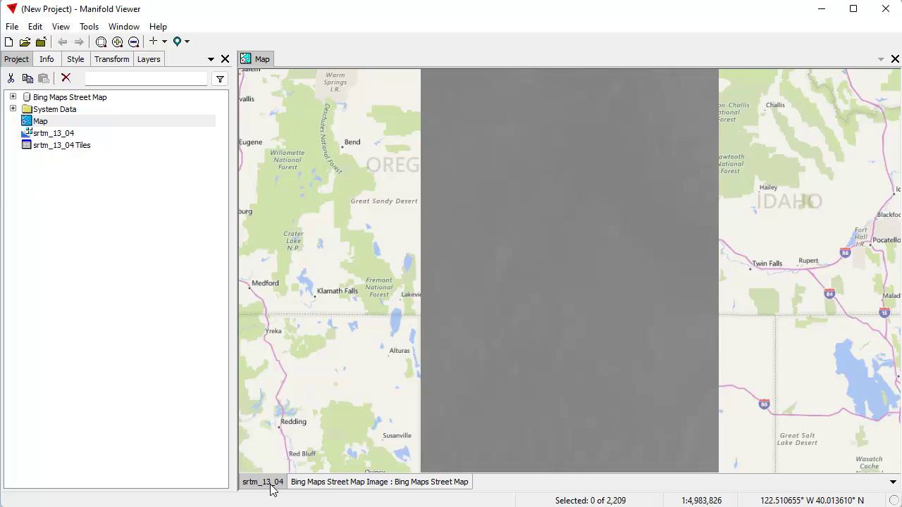
- Open the Slope transform for the srtm_13_04 layer of the map
click(114, 62)
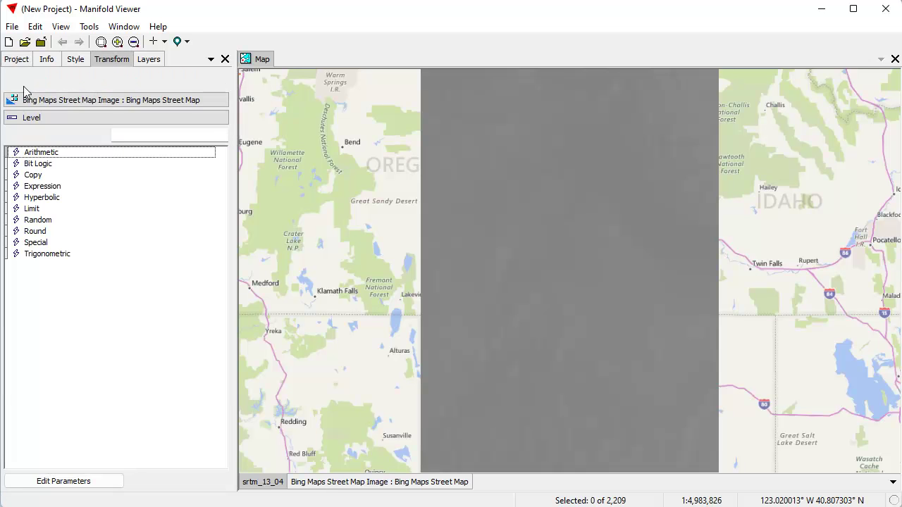
click(62, 101)
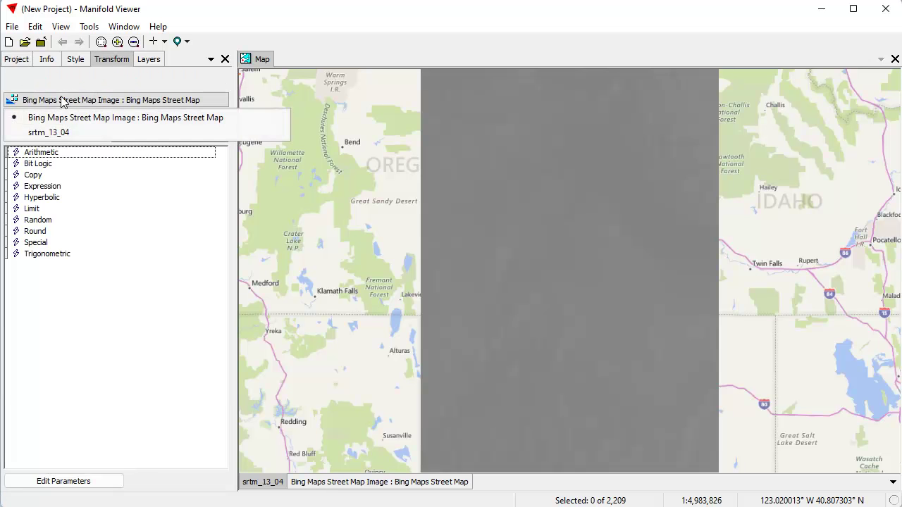
click(64, 134)
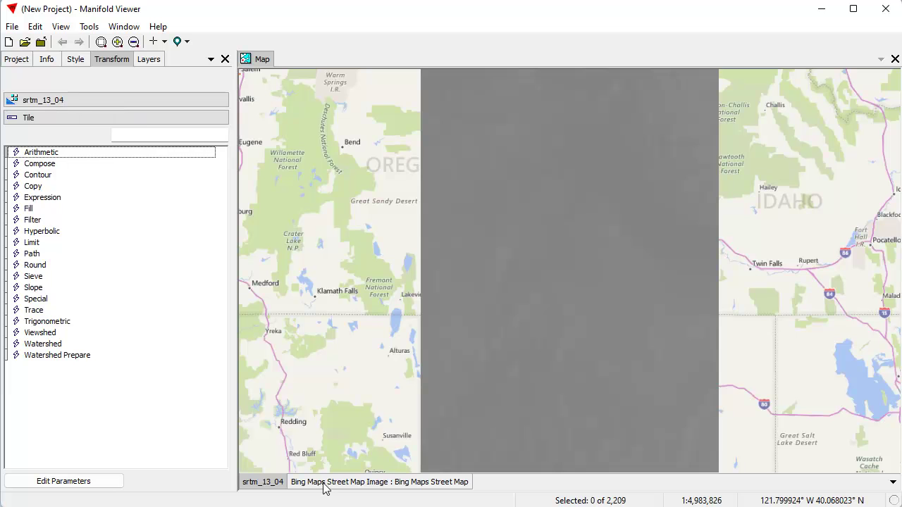
click(38, 288)
double_click(50, 289)
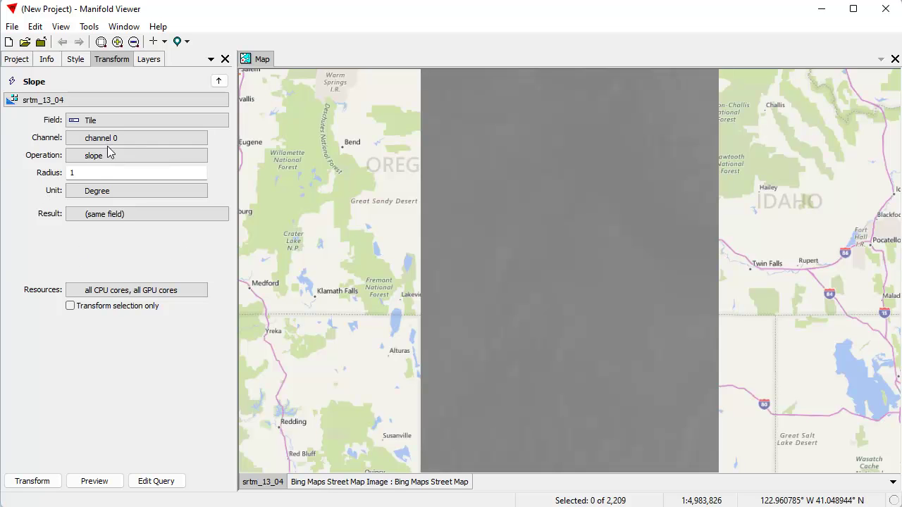
- Run the slope calculation into a new table, naming the new image Slope and the new table Slope Tile
click(72, 220)
click(105, 283)
click(109, 247)
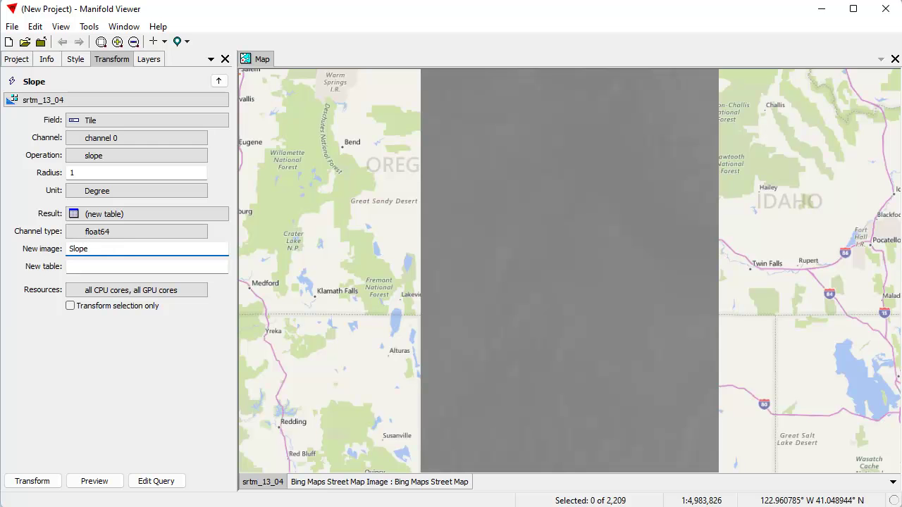
click(88, 269)
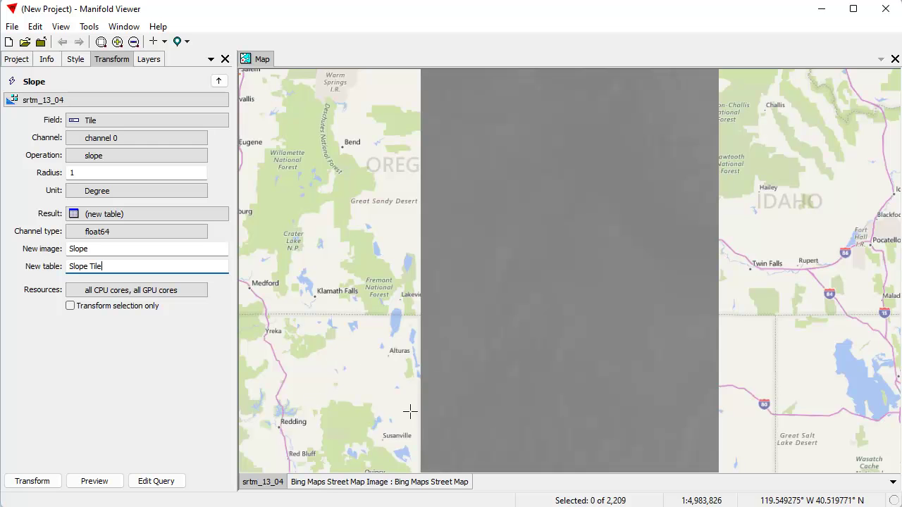
click(33, 482)
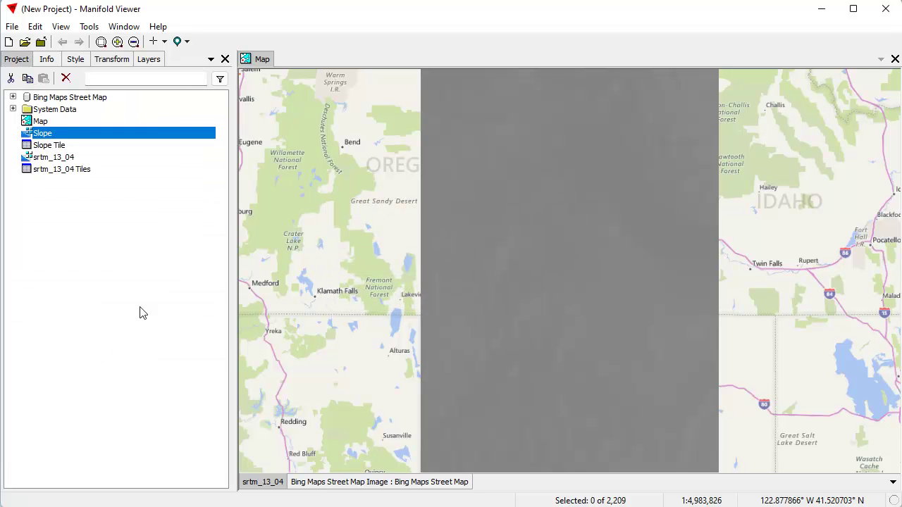
- Hide the srtm_13_04 layer in the map and add the Slope image as a layer
shift+click(275, 485)
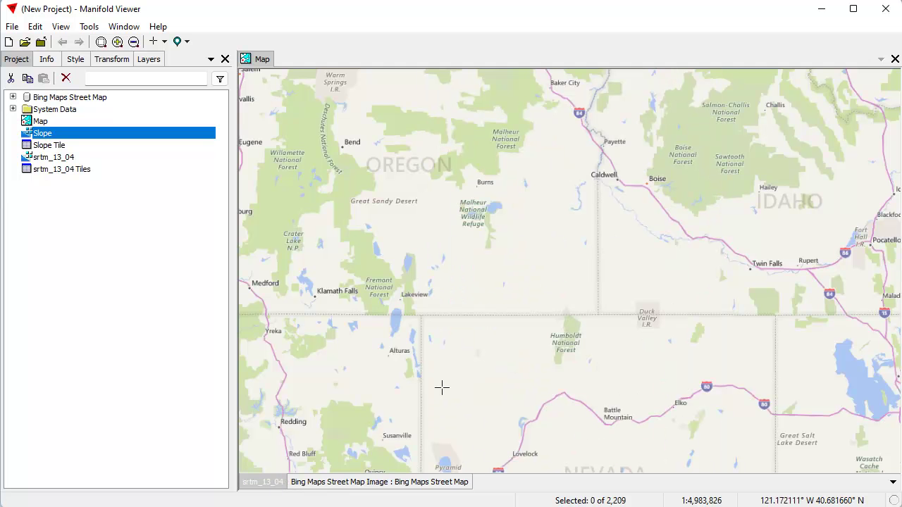
drag(78, 135, 384, 181)
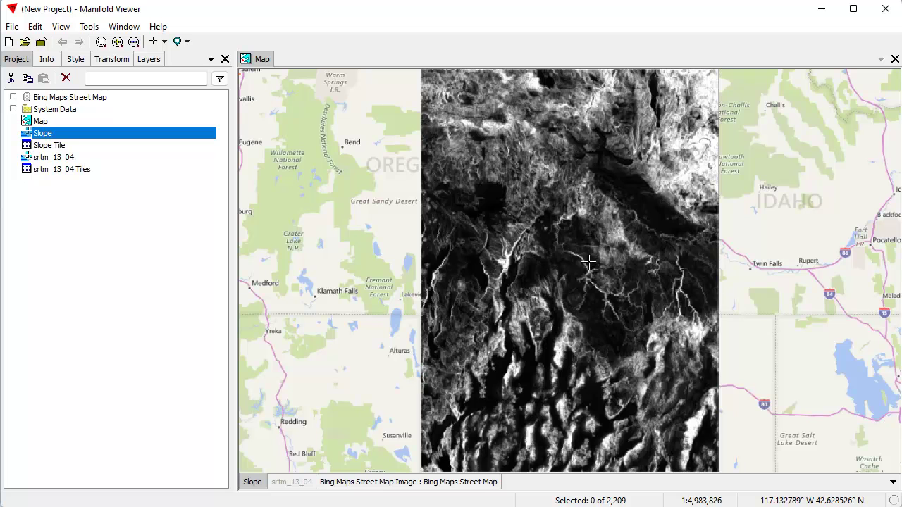
- Style the Slope image by Channel 0 using equal intervals, and tally it with 4 breaks
click(74, 60)
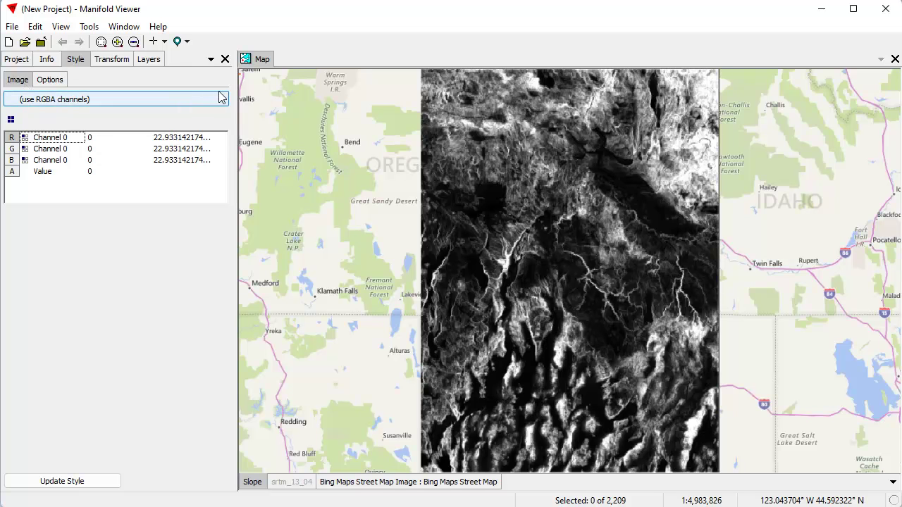
click(189, 103)
click(176, 139)
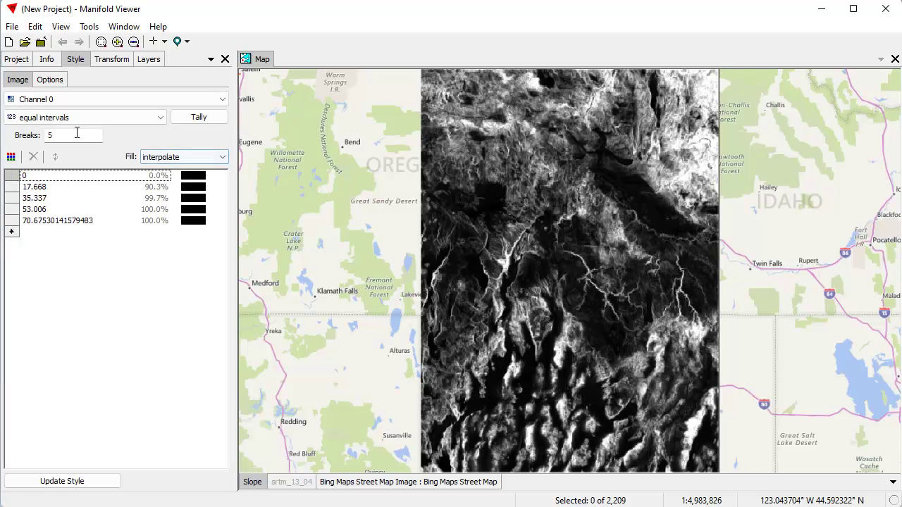
double_click(67, 137)
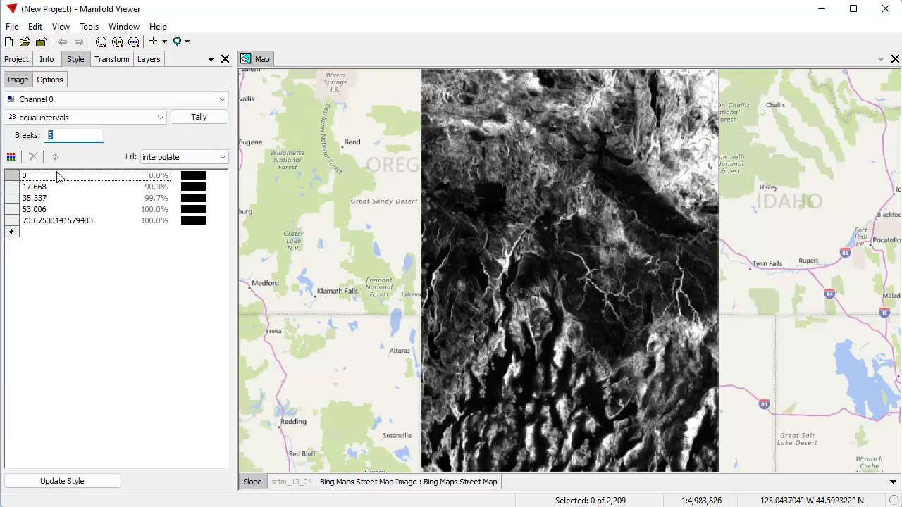
text(4)
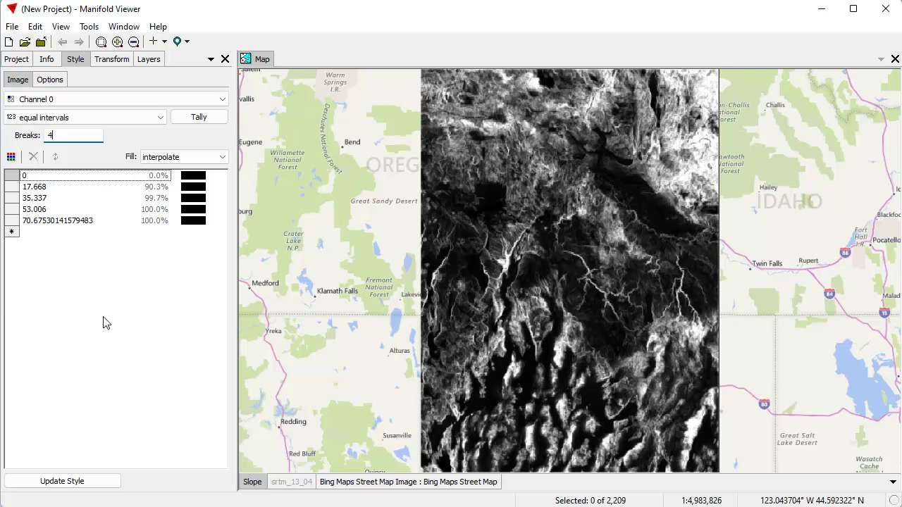
click(198, 118)
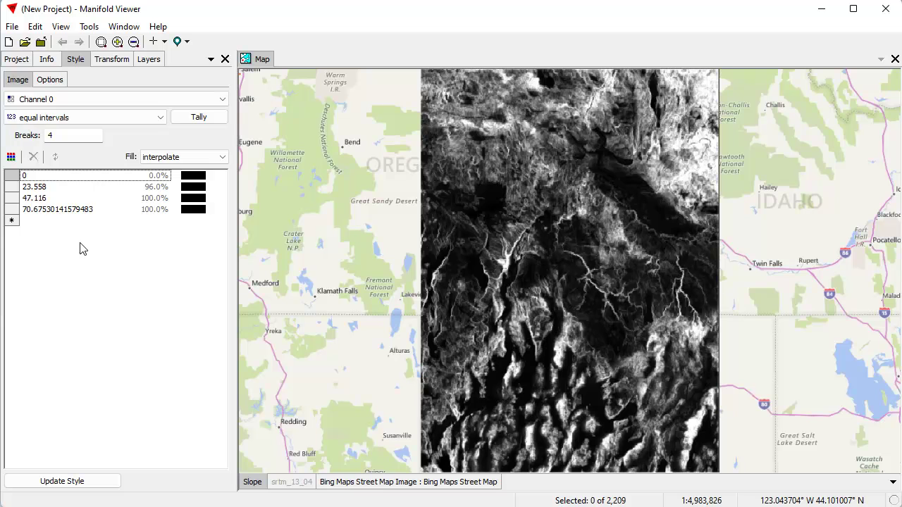
- Change the second, third and fourth break values of the Slope style to 5, 10 and 20
double_click(38, 187)
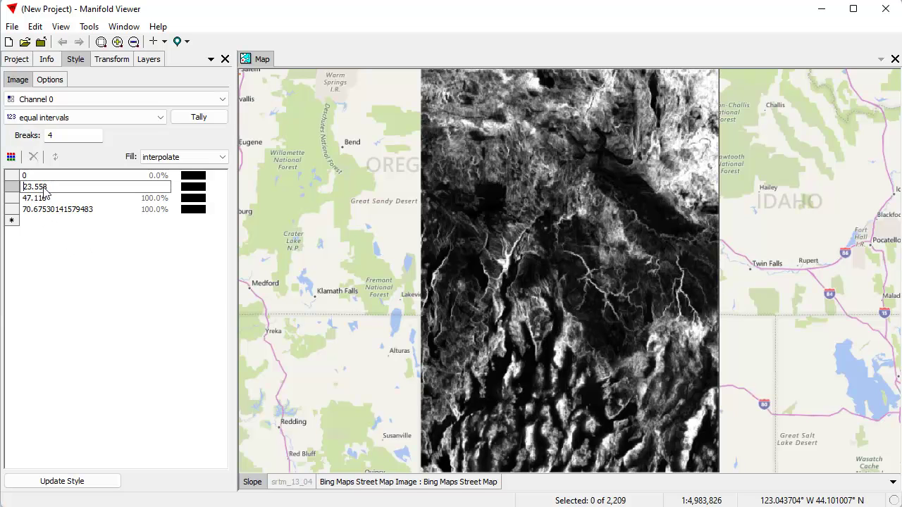
text(5)
double_click(35, 198)
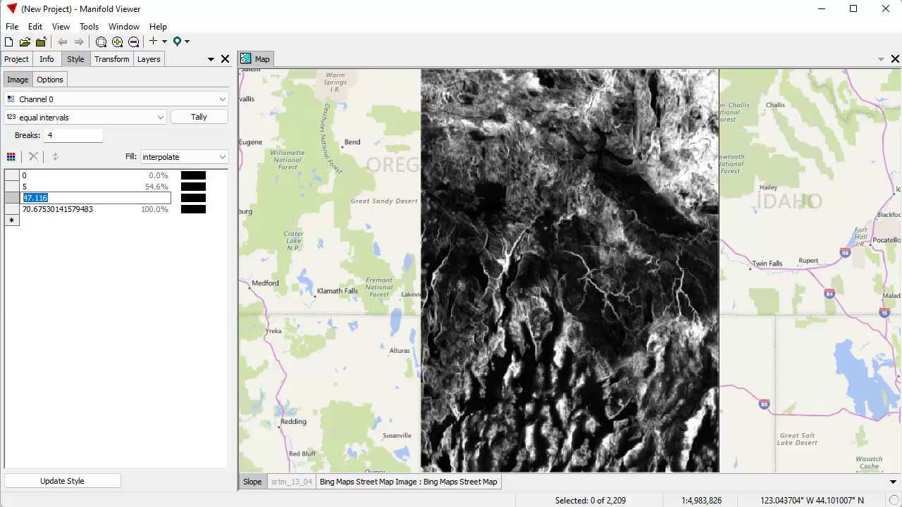
text(10)
double_click(82, 209)
drag(119, 211, 6, 221)
key(shift+Home)
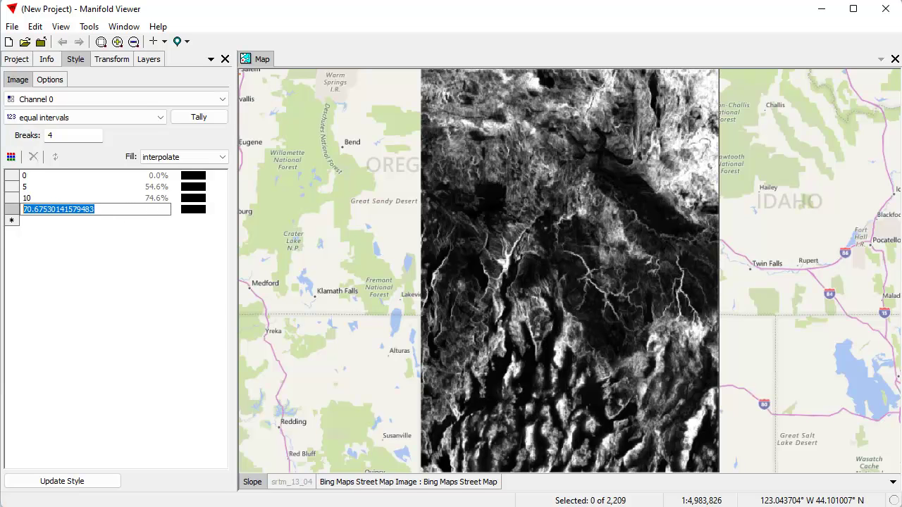
text(2)
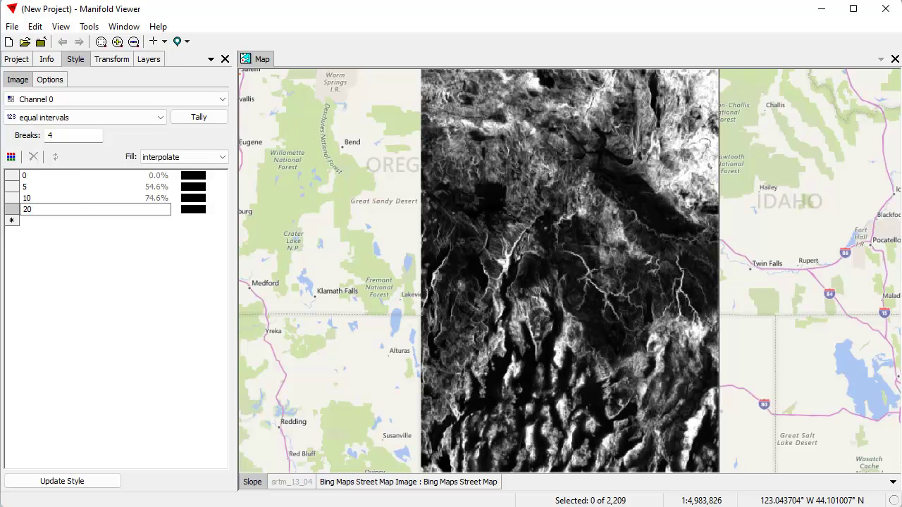
text(0)
key(Return)
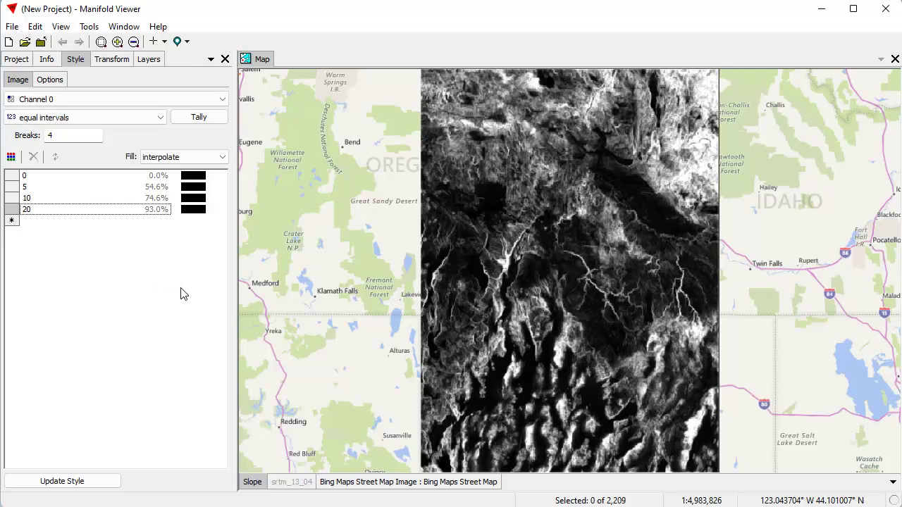
- Apply the CB Blue-greens palette to the breaks and make the color of the 0 break transparent
click(12, 157)
mouse_move(54, 197)
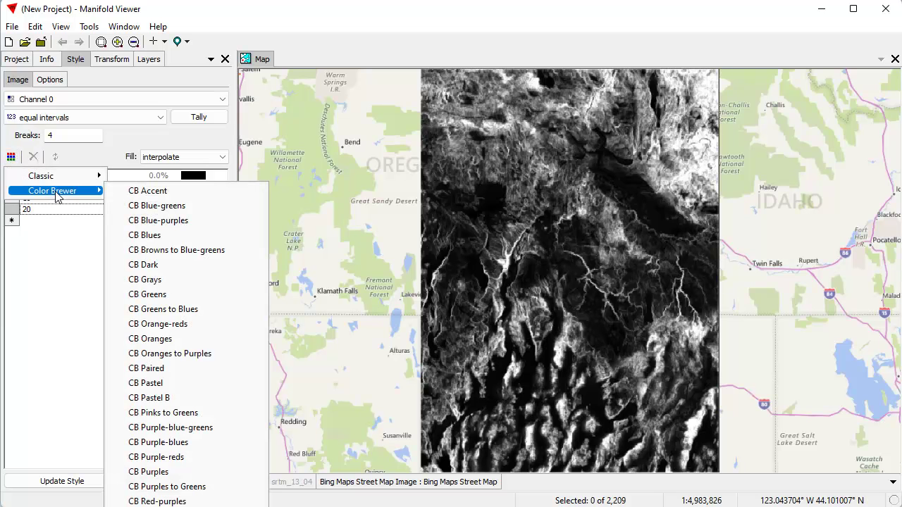
click(137, 205)
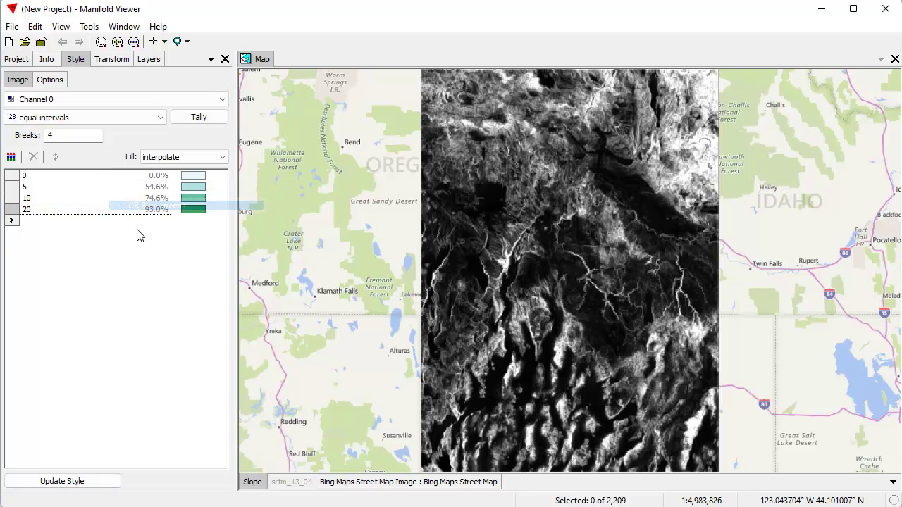
click(200, 181)
click(183, 211)
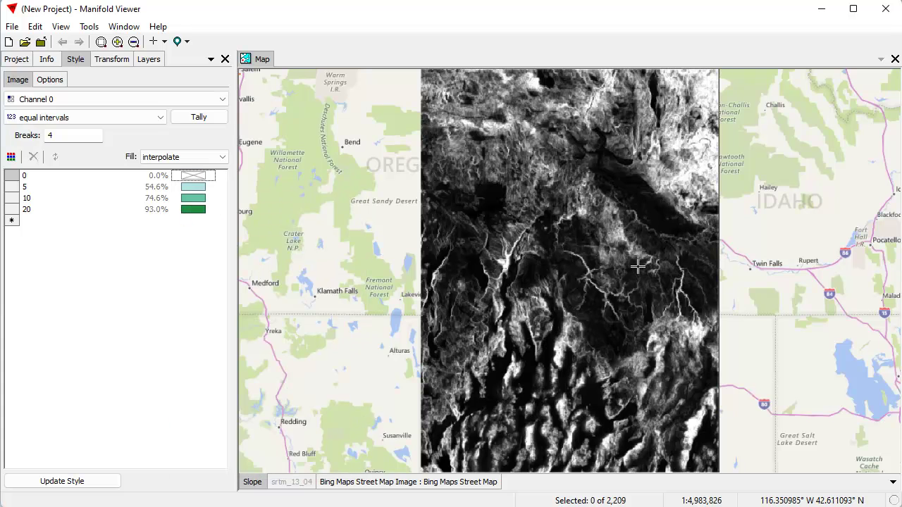
- Set the fill method to closest lower value, update the Slope style, and zoom in on the styled terrain
click(223, 158)
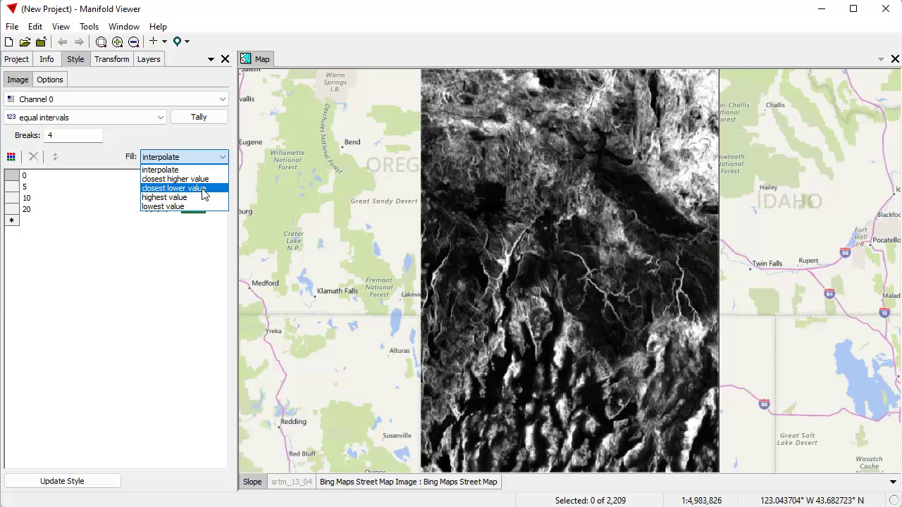
click(202, 188)
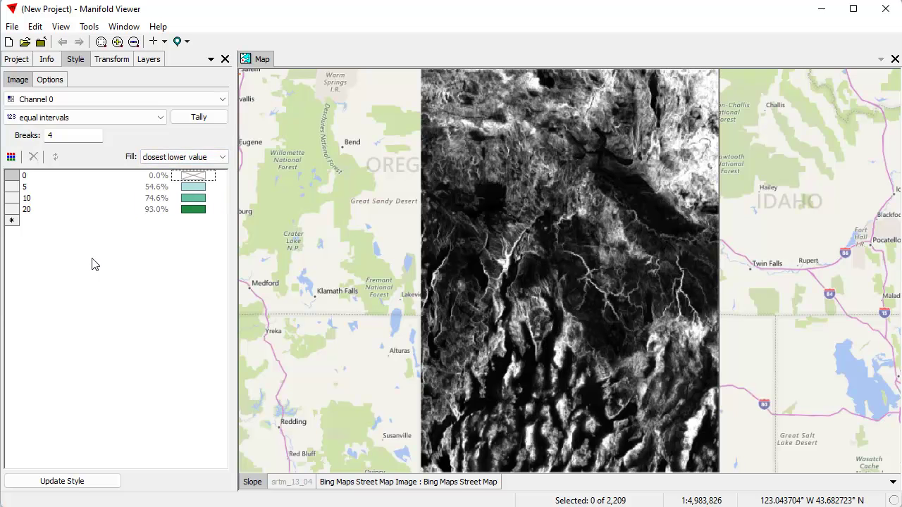
click(82, 483)
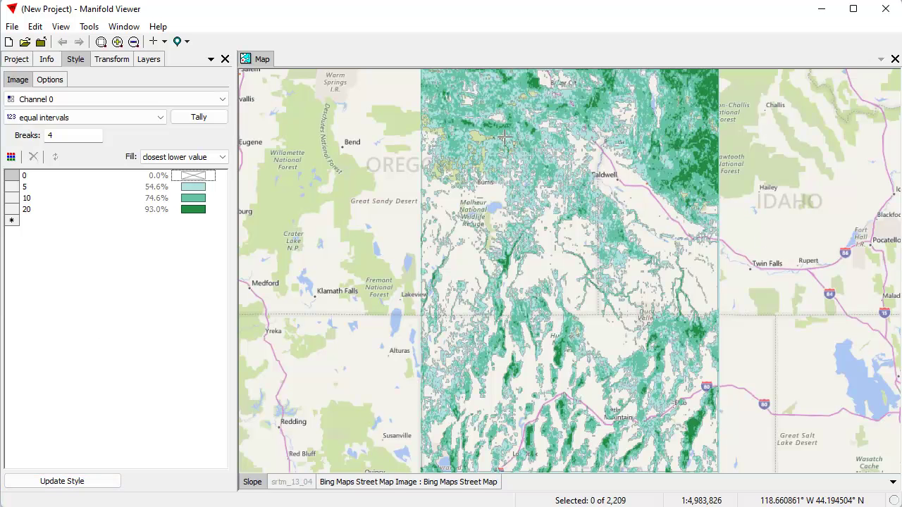
drag(536, 128, 635, 218)
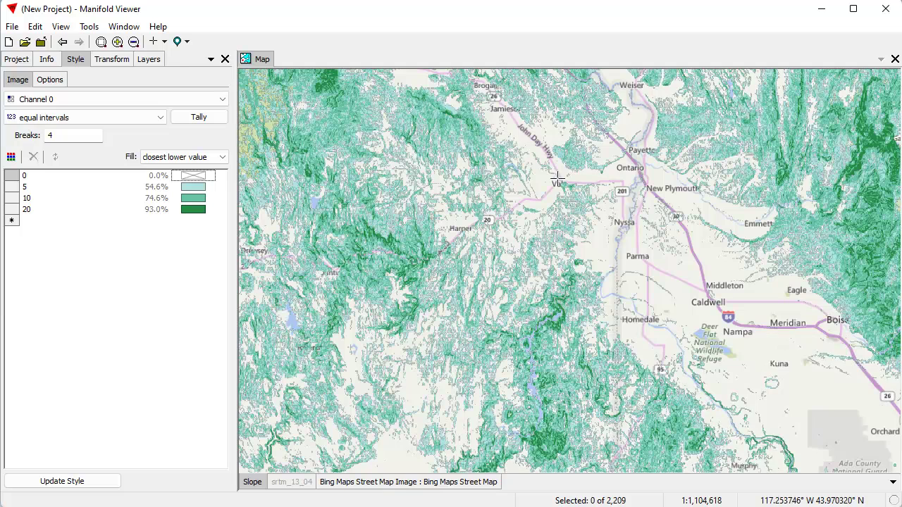
- Add a Bing Maps Satellite data source to the project
drag(476, 120, 753, 308)
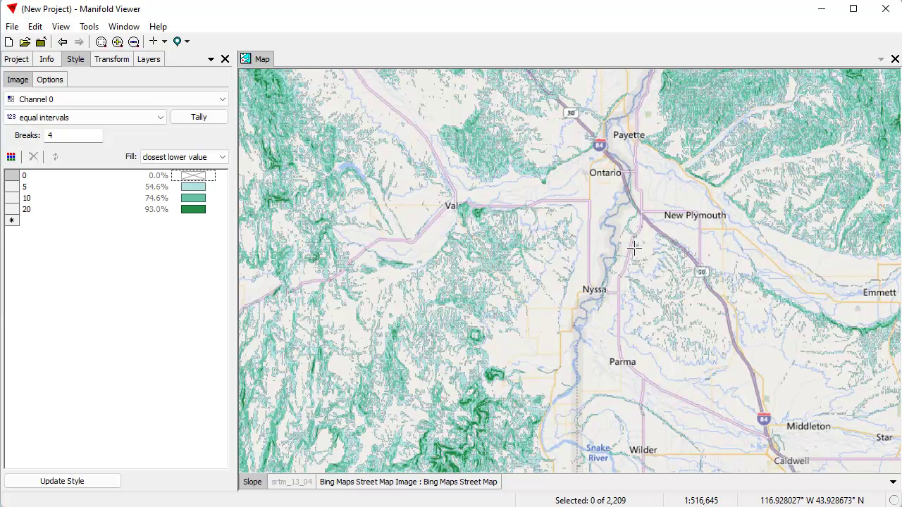
click(429, 482)
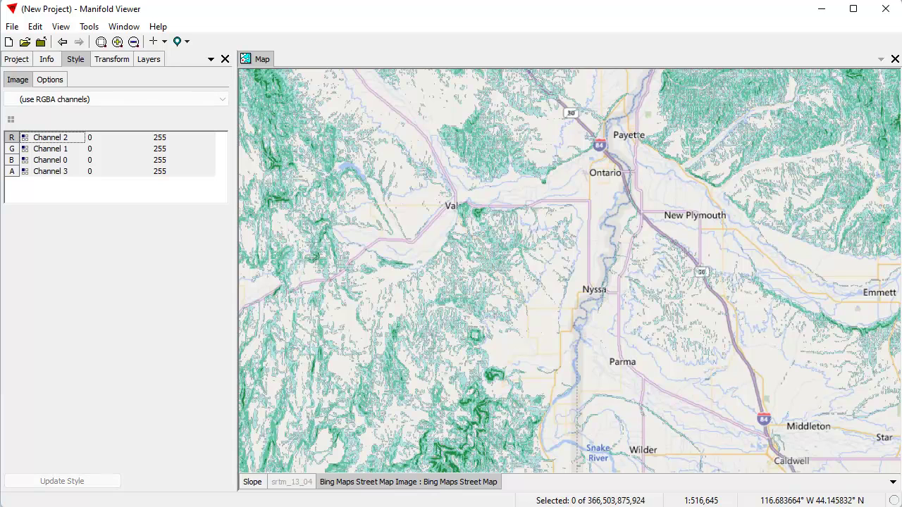
click(16, 60)
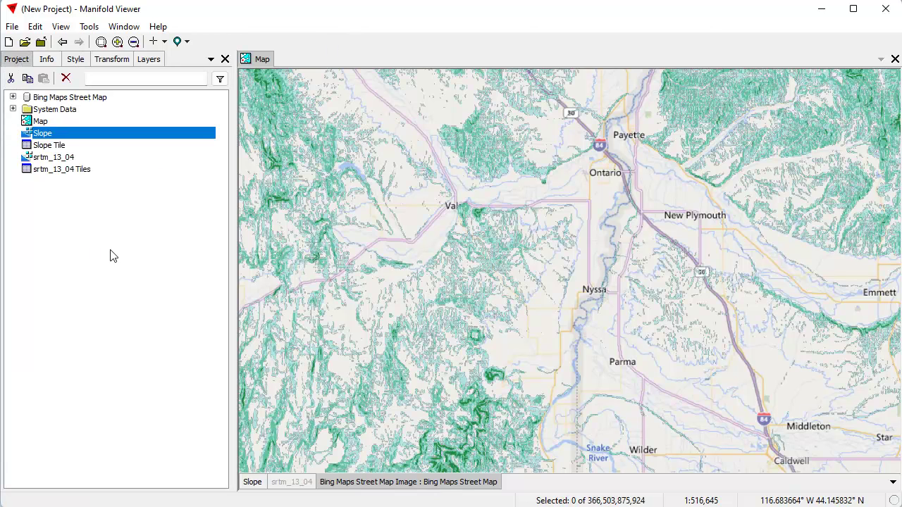
click(79, 237)
right_click(48, 219)
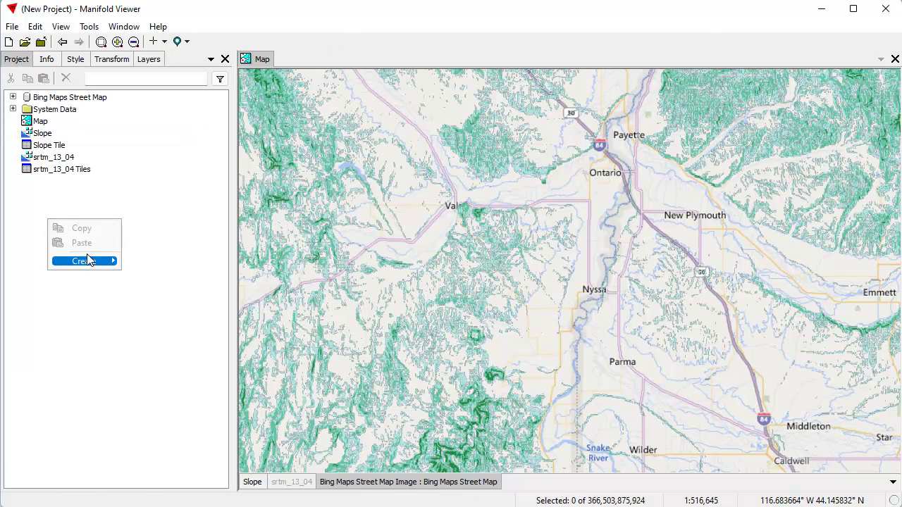
mouse_move(99, 265)
mouse_move(227, 419)
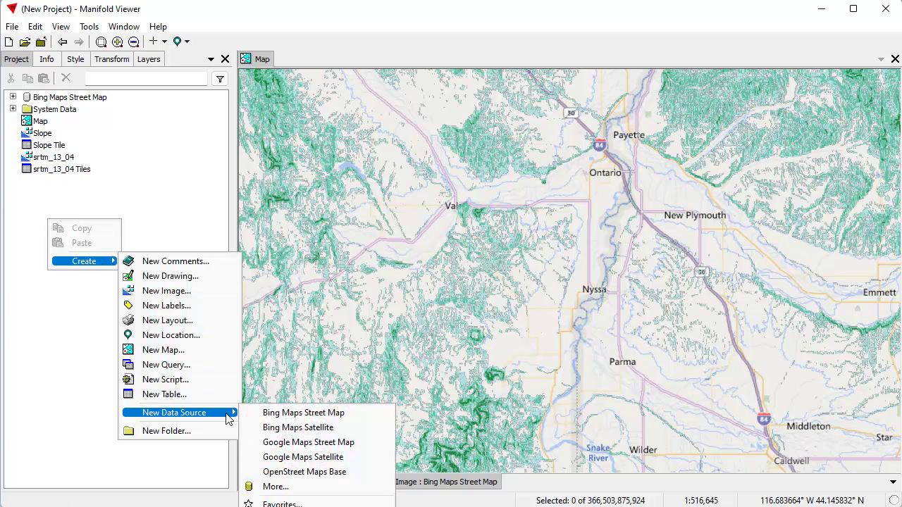
click(336, 427)
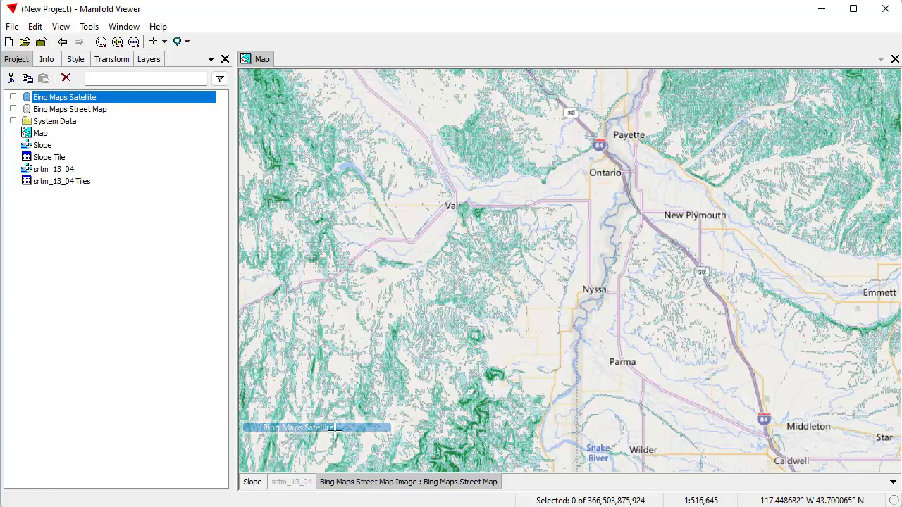
- Add the Bing Maps Satellite Image to the map as a layer above the Bing street map and beneath the slopes
click(13, 97)
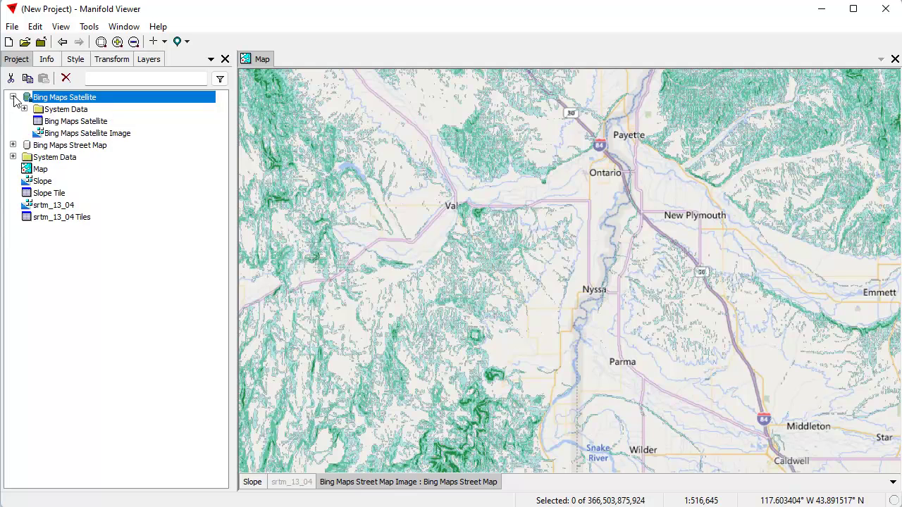
click(113, 134)
drag(156, 139, 557, 203)
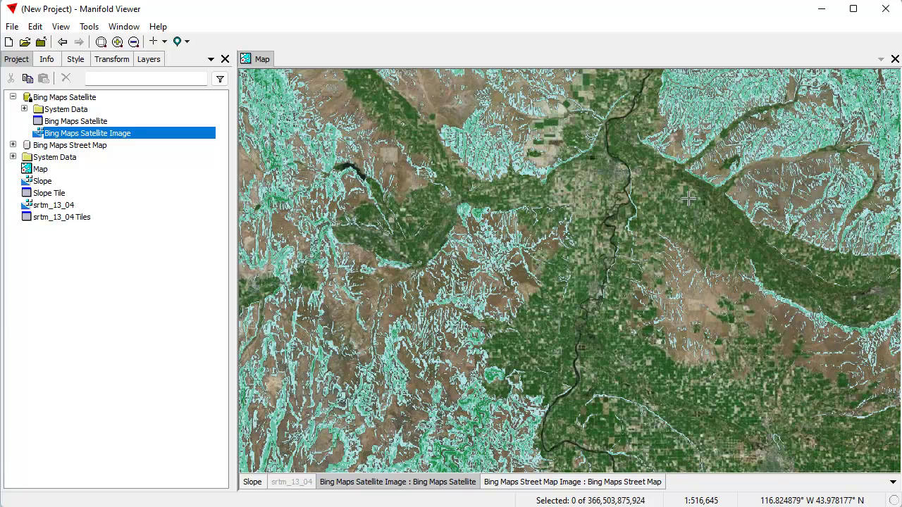
- Examine the slope classes against the satellite imagery where the hills meet the farmland, toggling the satellite layer off and on
drag(447, 155, 536, 189)
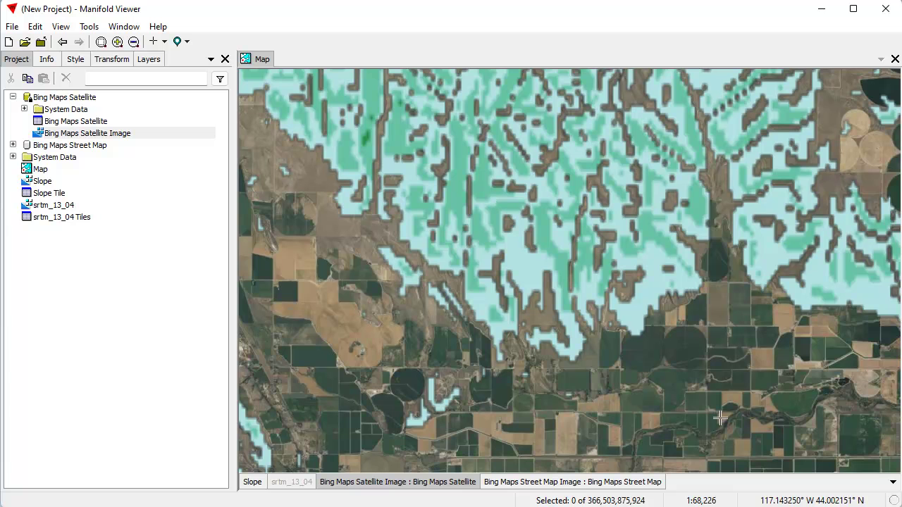
shift+click(442, 482)
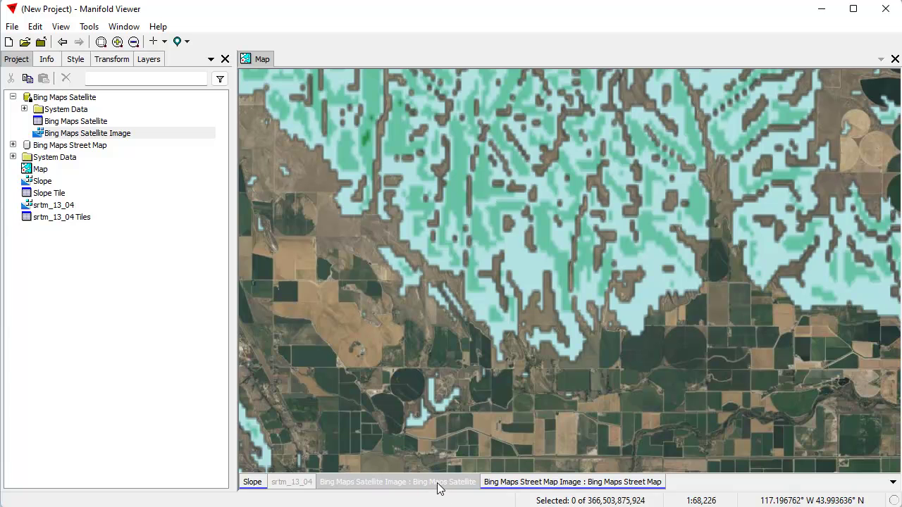
shift+click(358, 485)
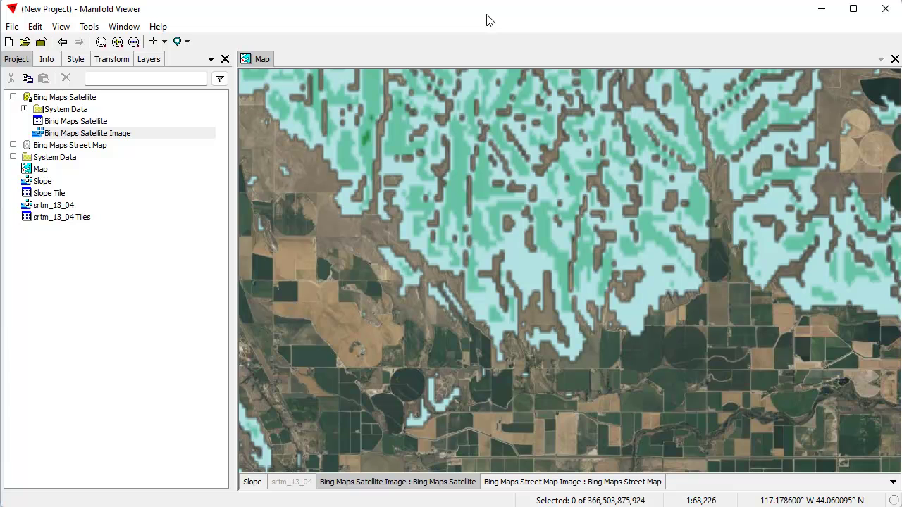
scroll(528, 227, down, 1)
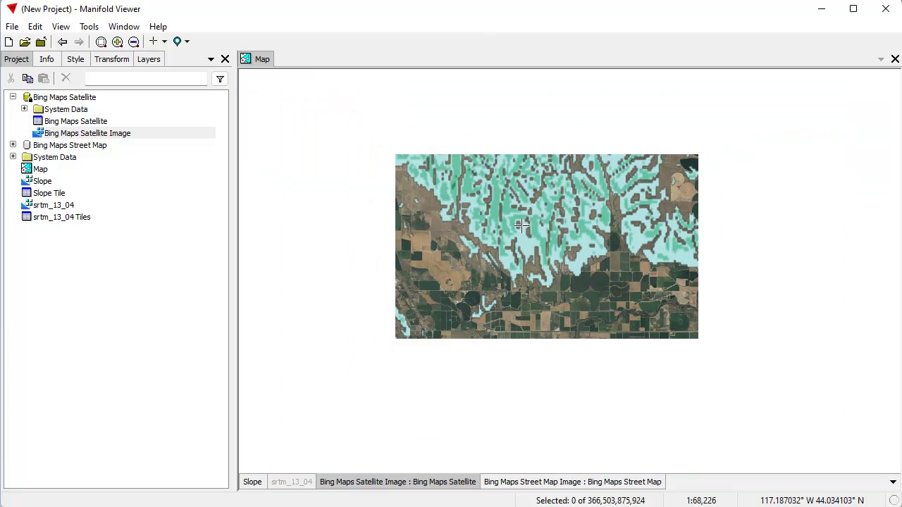